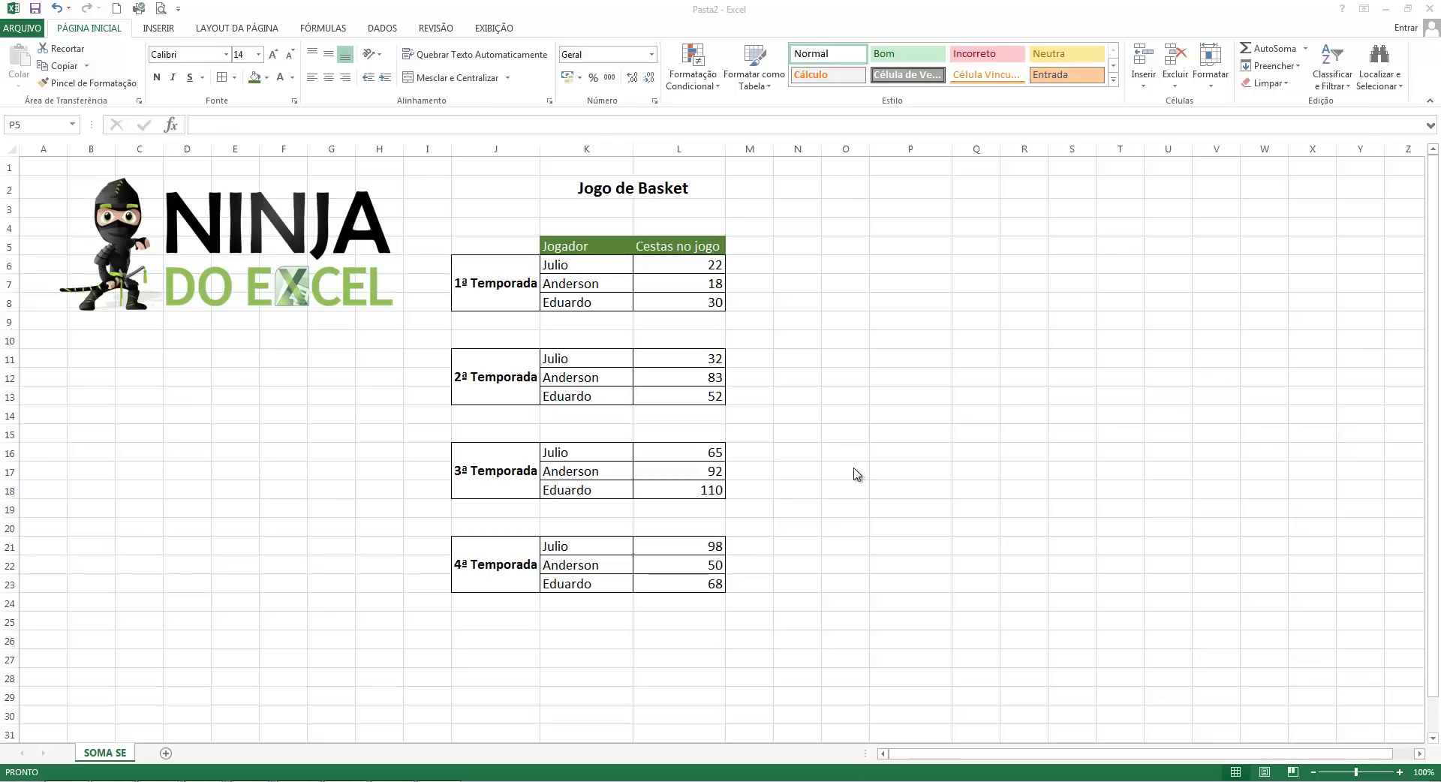
Step: Enter the label 'Julio' in P4 beside the tables
left_click(911, 226)
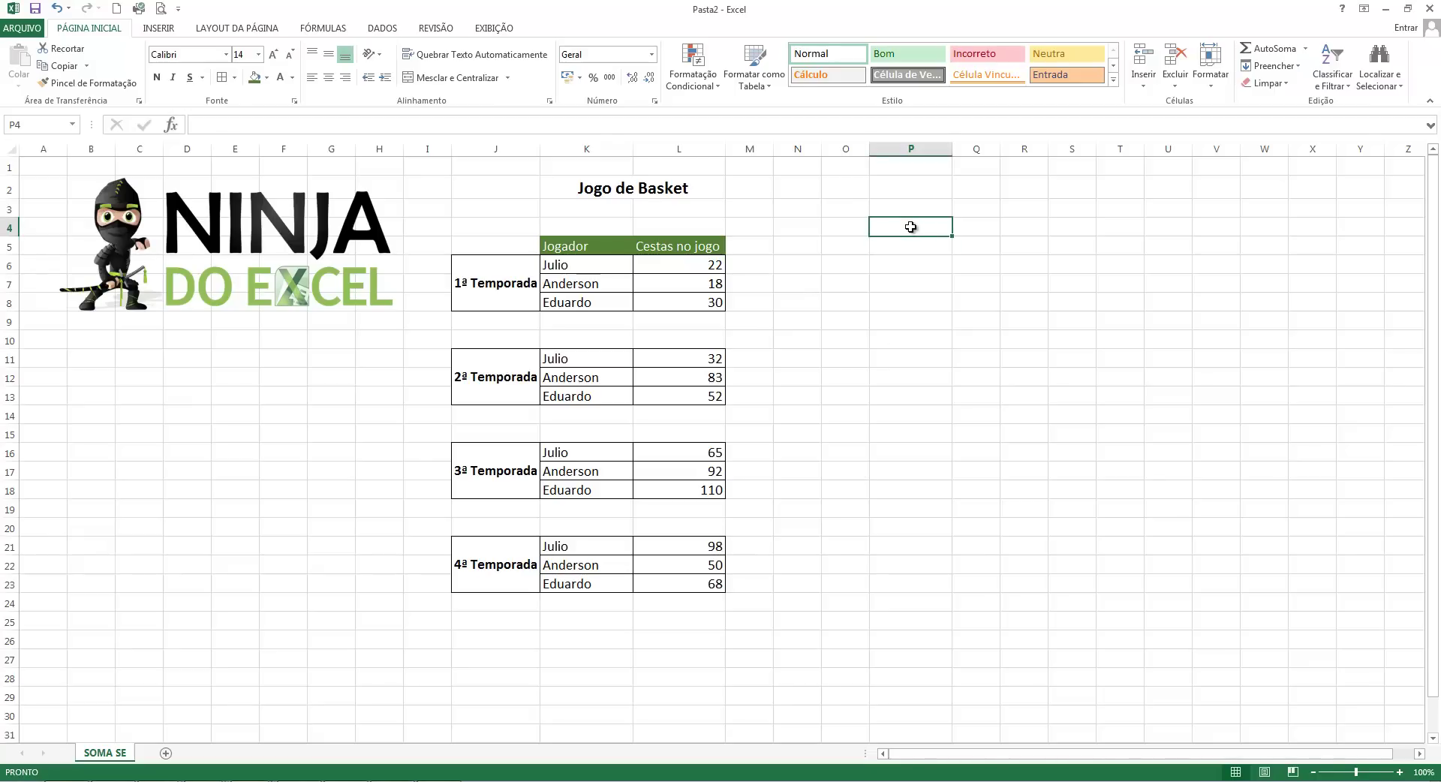
type("Julio")
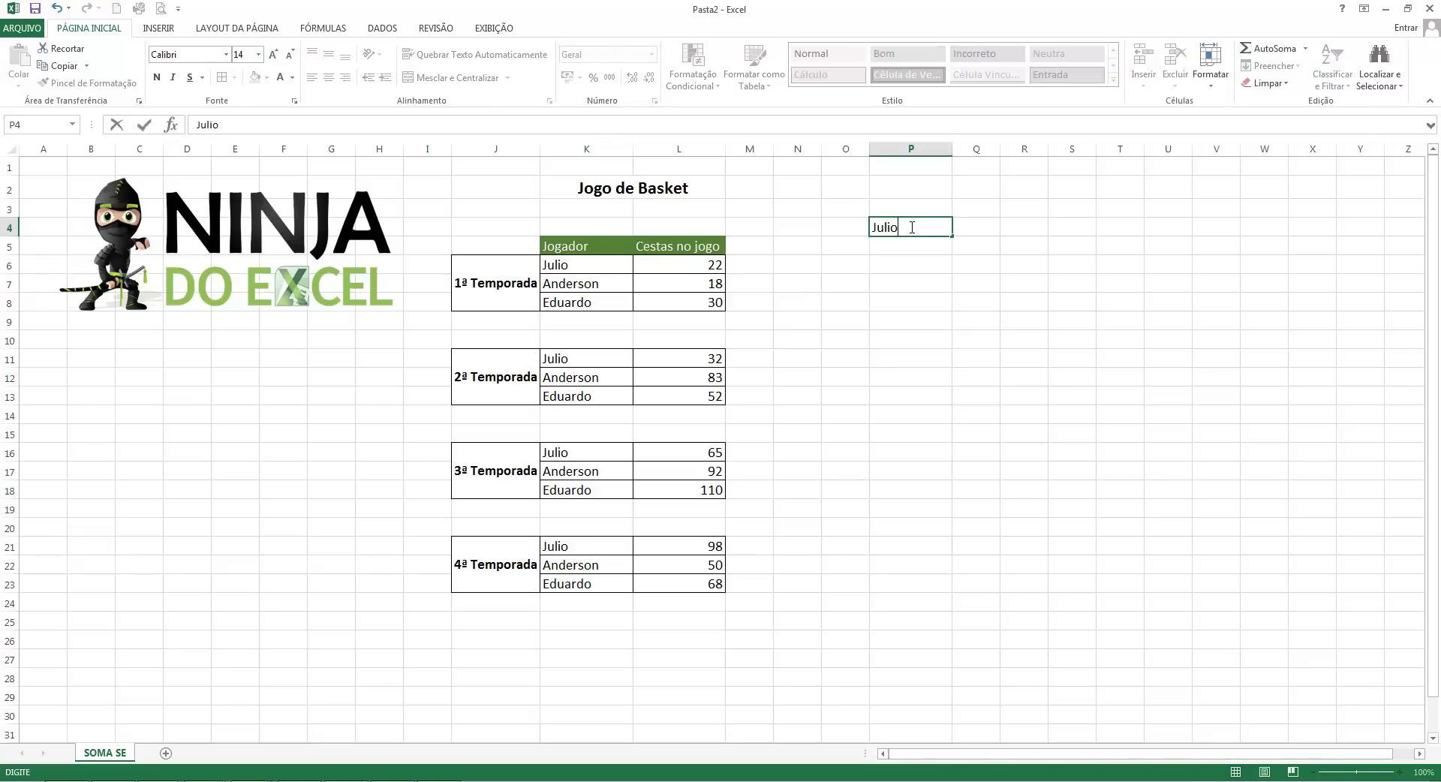
key("Tab")
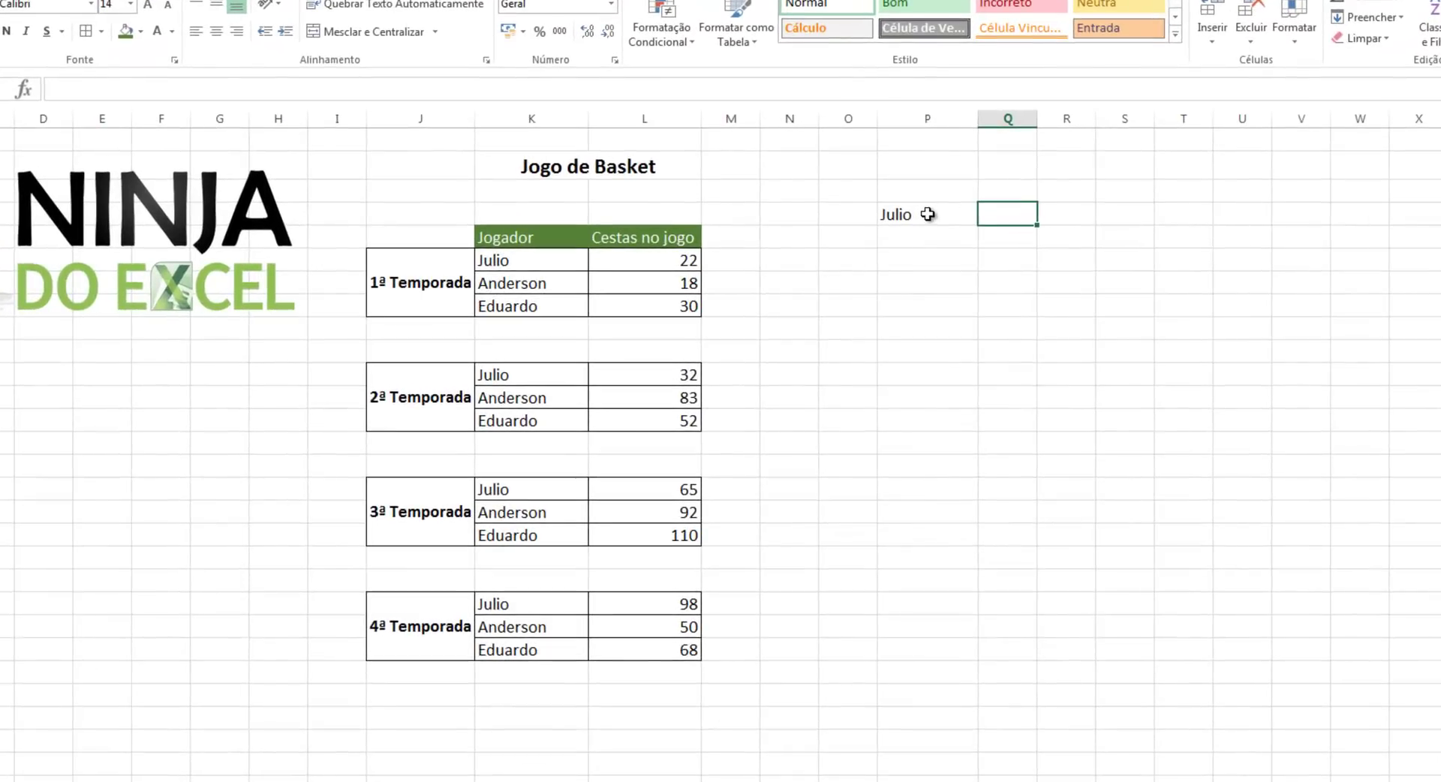
Step: In Q4, total Julio's baskets with =somase(K6:K23;"Julio";L6:L23), giving 217
type("=s")
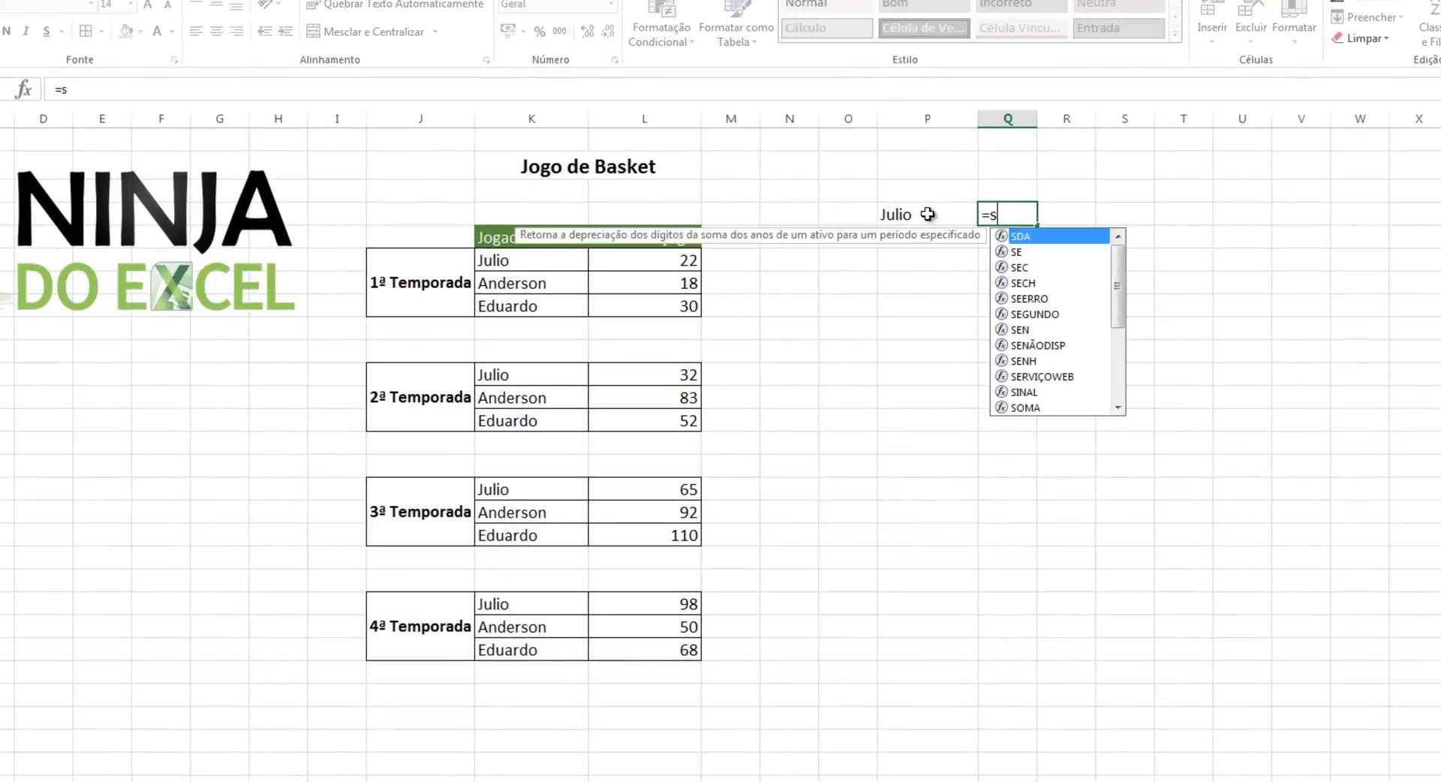
type("omase")
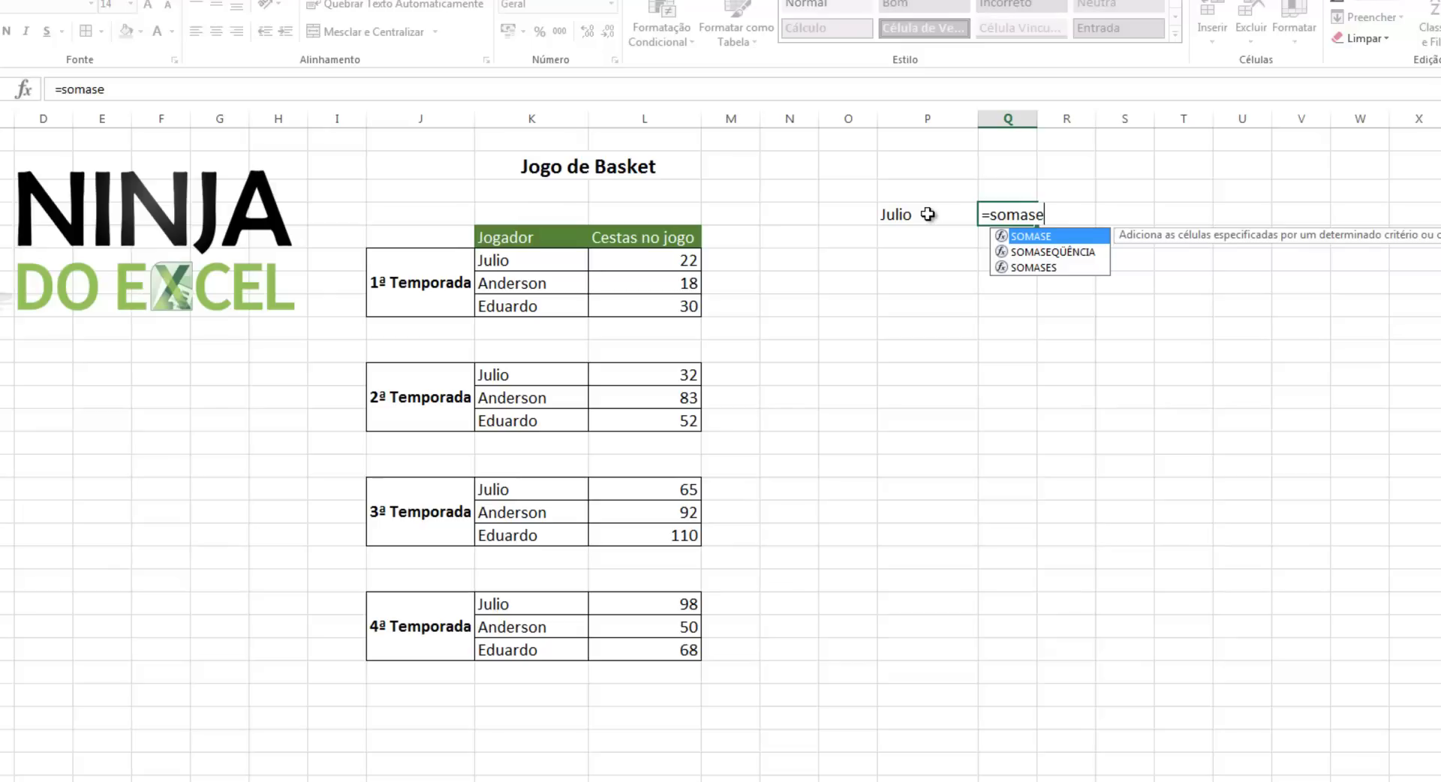
type("(")
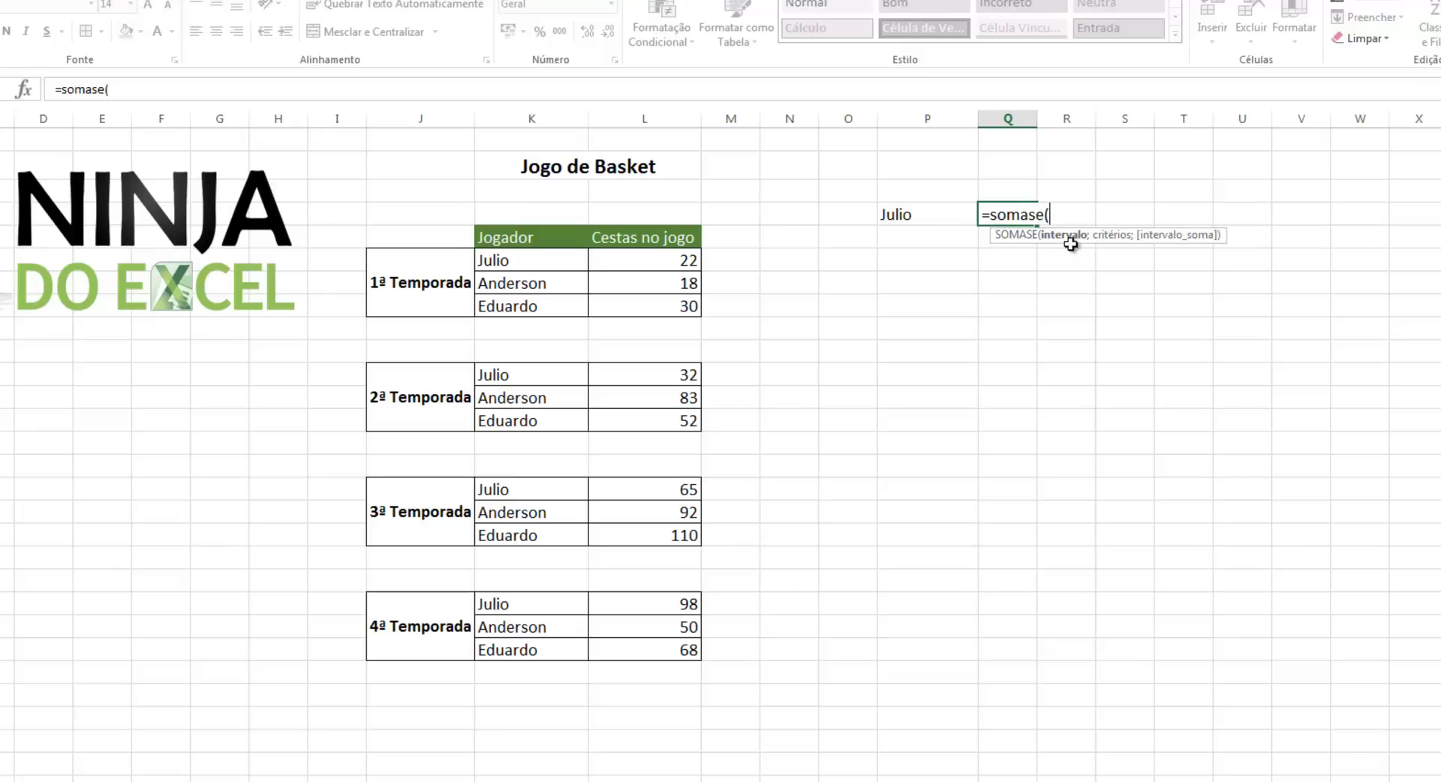
left_click_drag(574, 262, 553, 656)
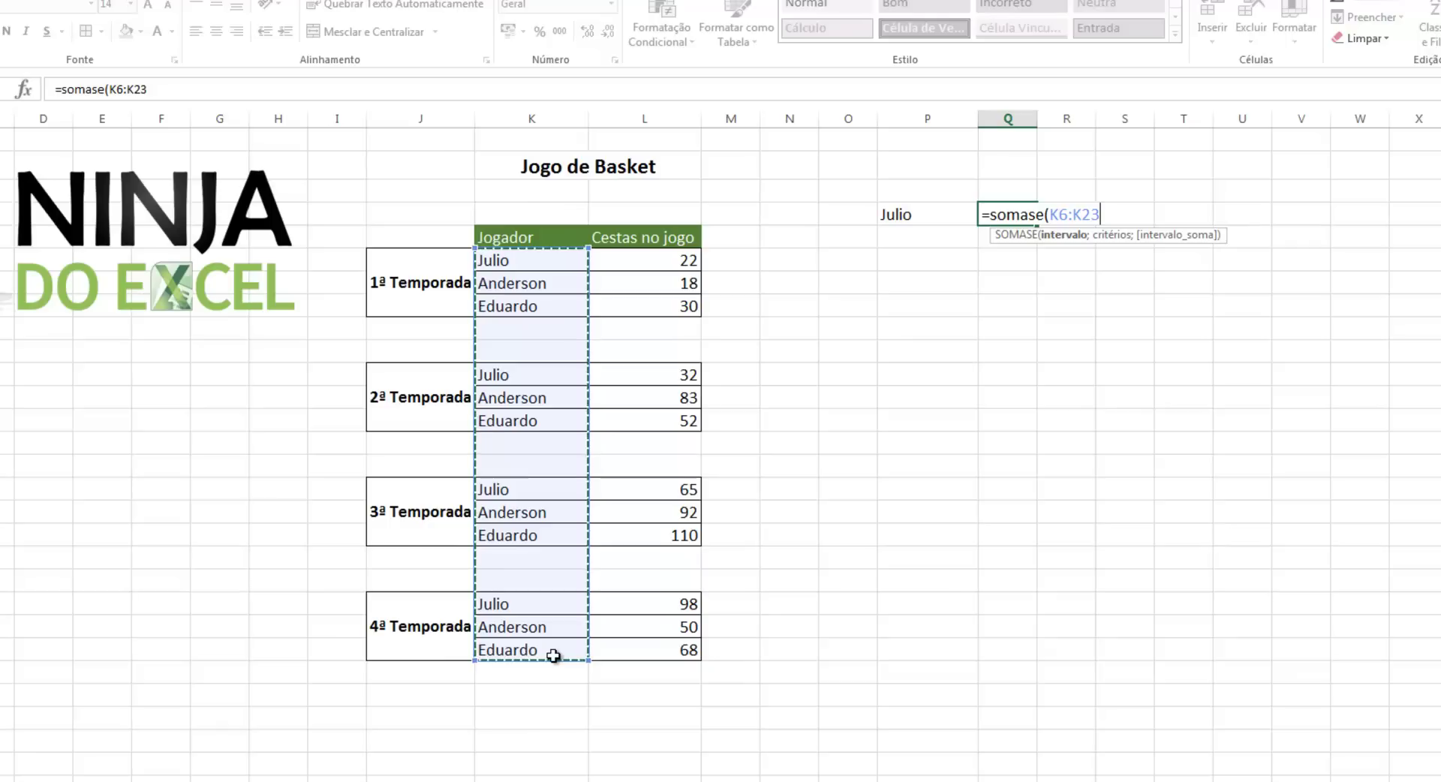
type(";")
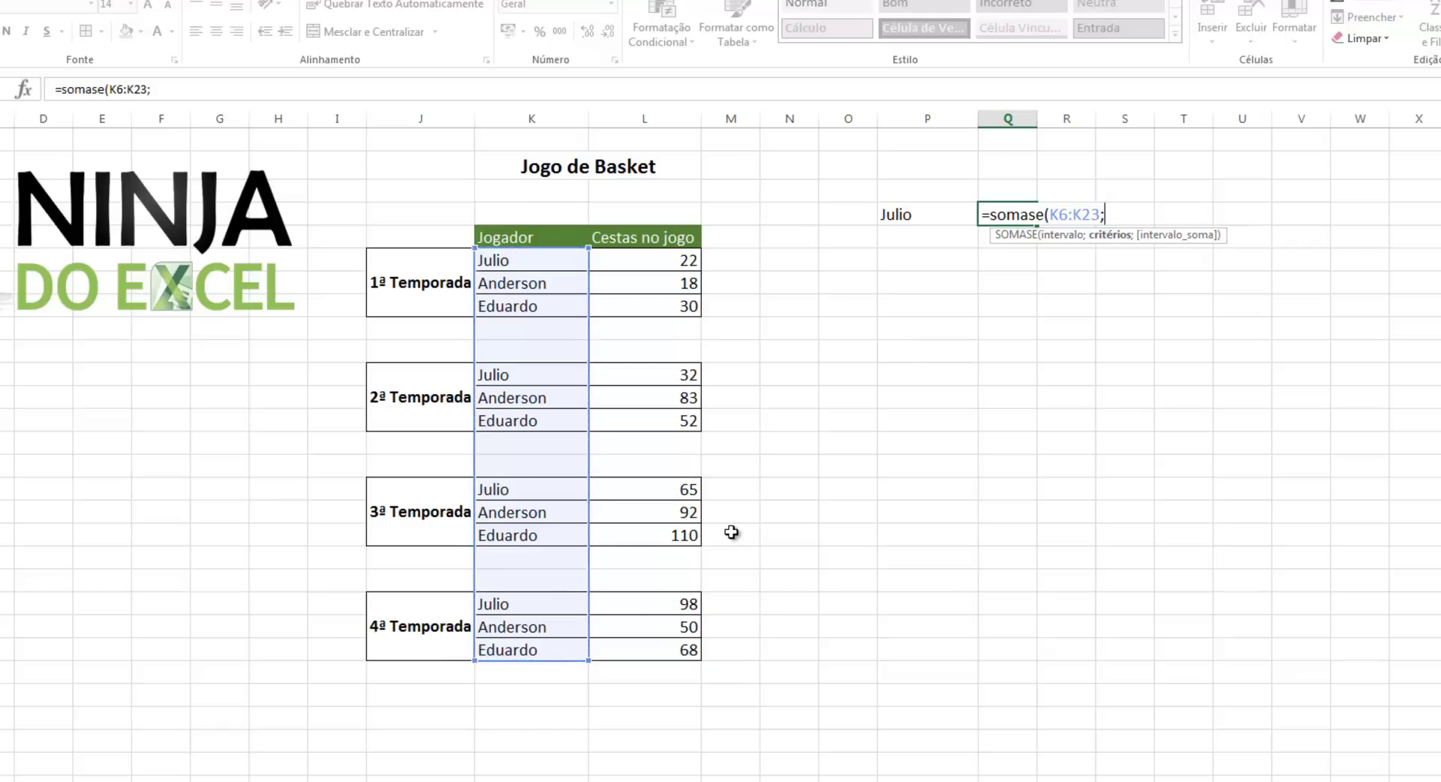
type("\"Julio\"")
type(";")
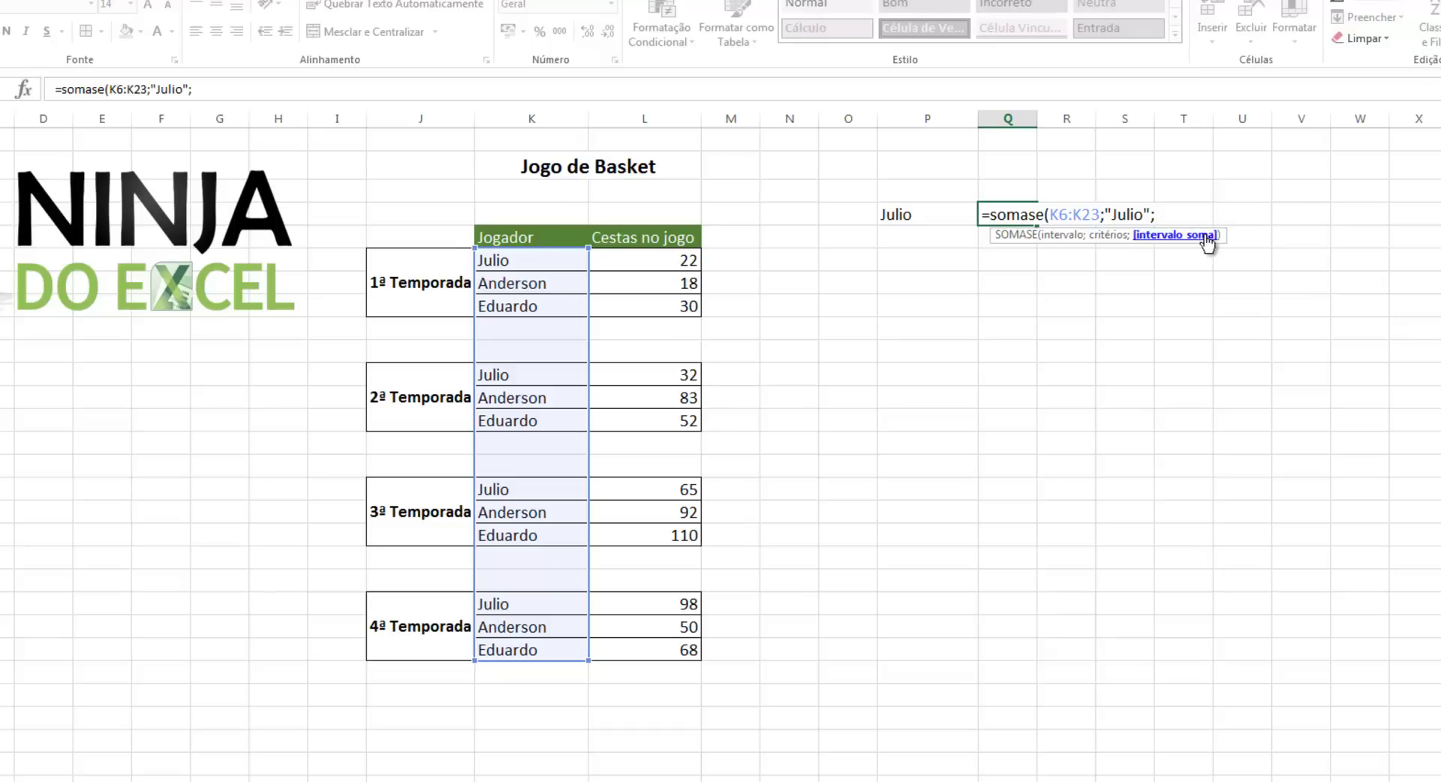
left_click_drag(673, 260, 651, 652)
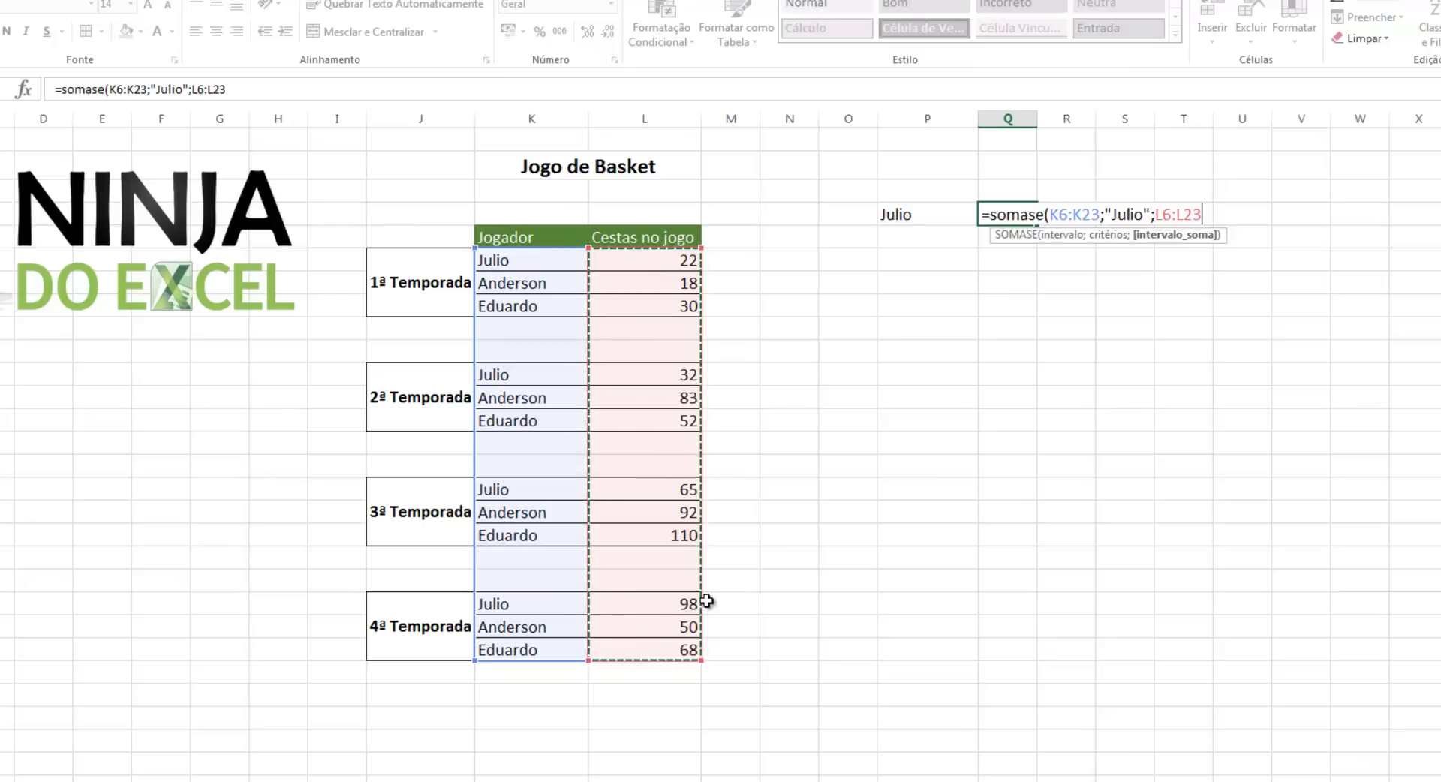
type(")")
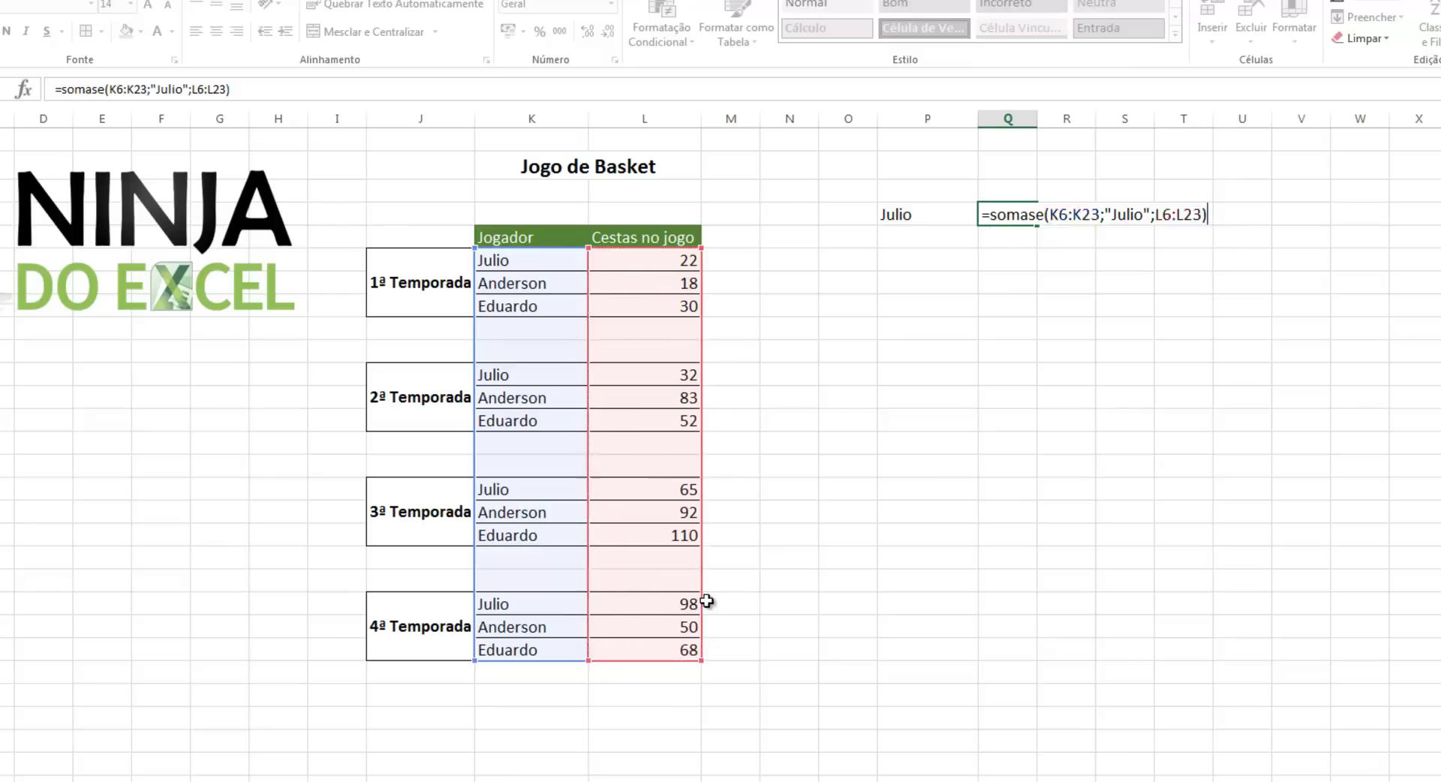
key("Return")
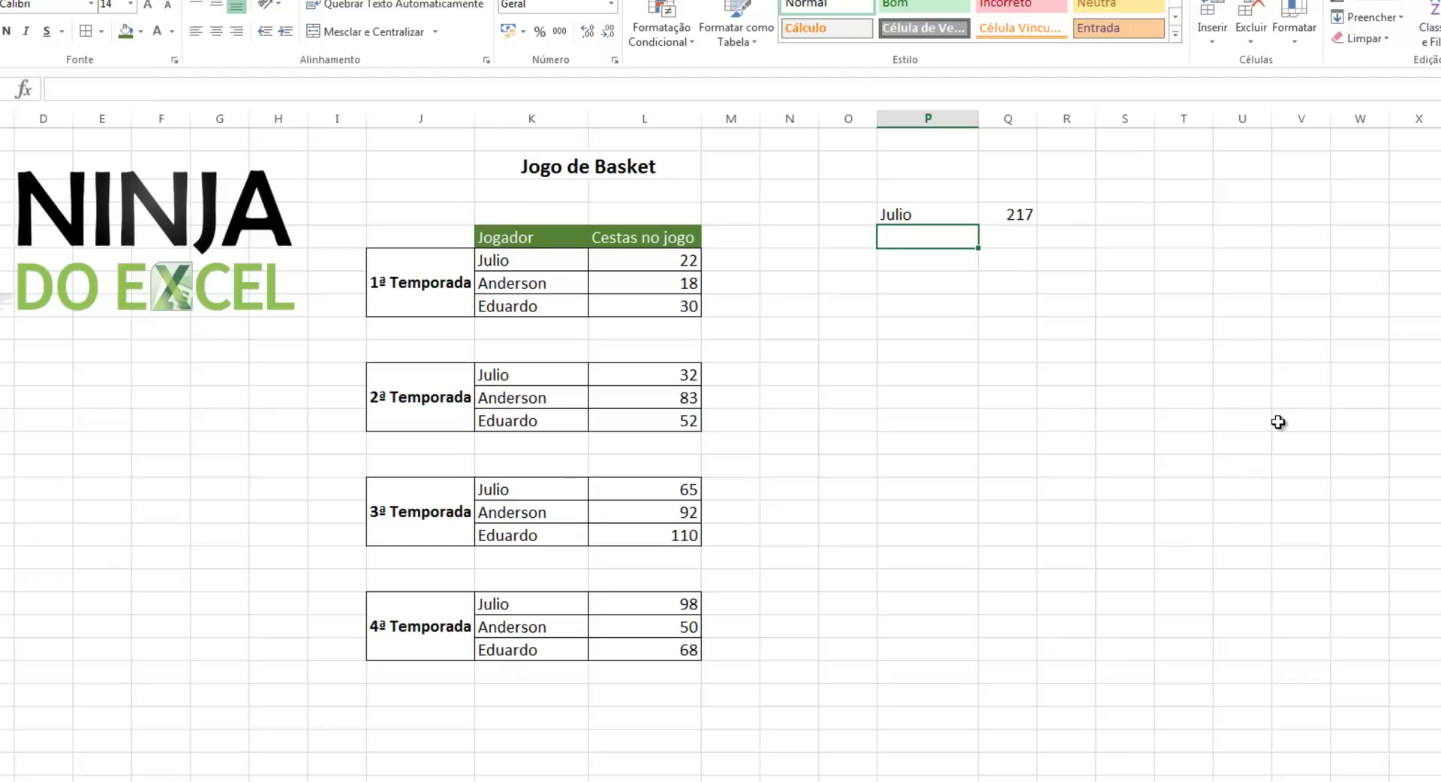
Step: Label P5 'Anderson' and total his baskets with =somase(K6:K23;P5;L6:L23), giving 243
type("Anders")
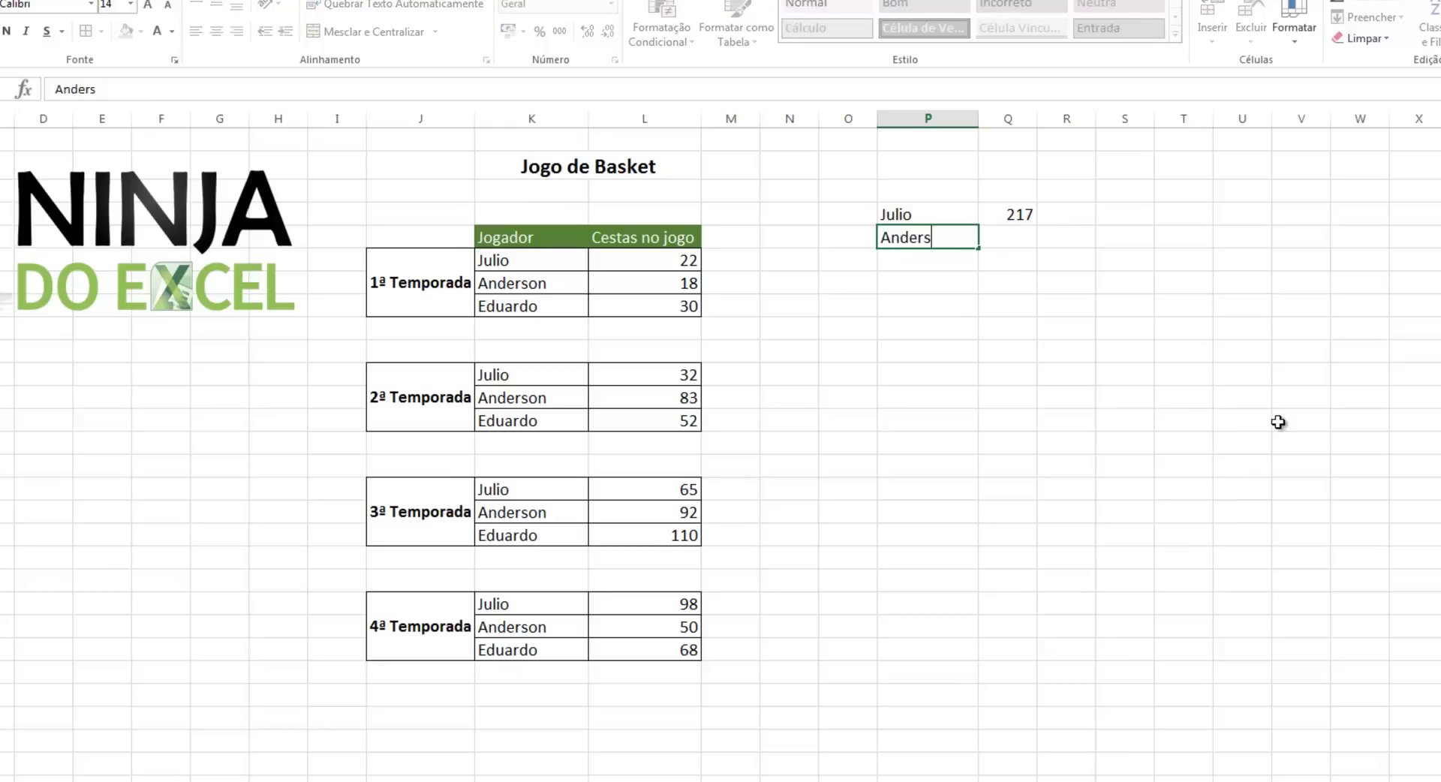
type("on")
key("Tab")
type("=somase(")
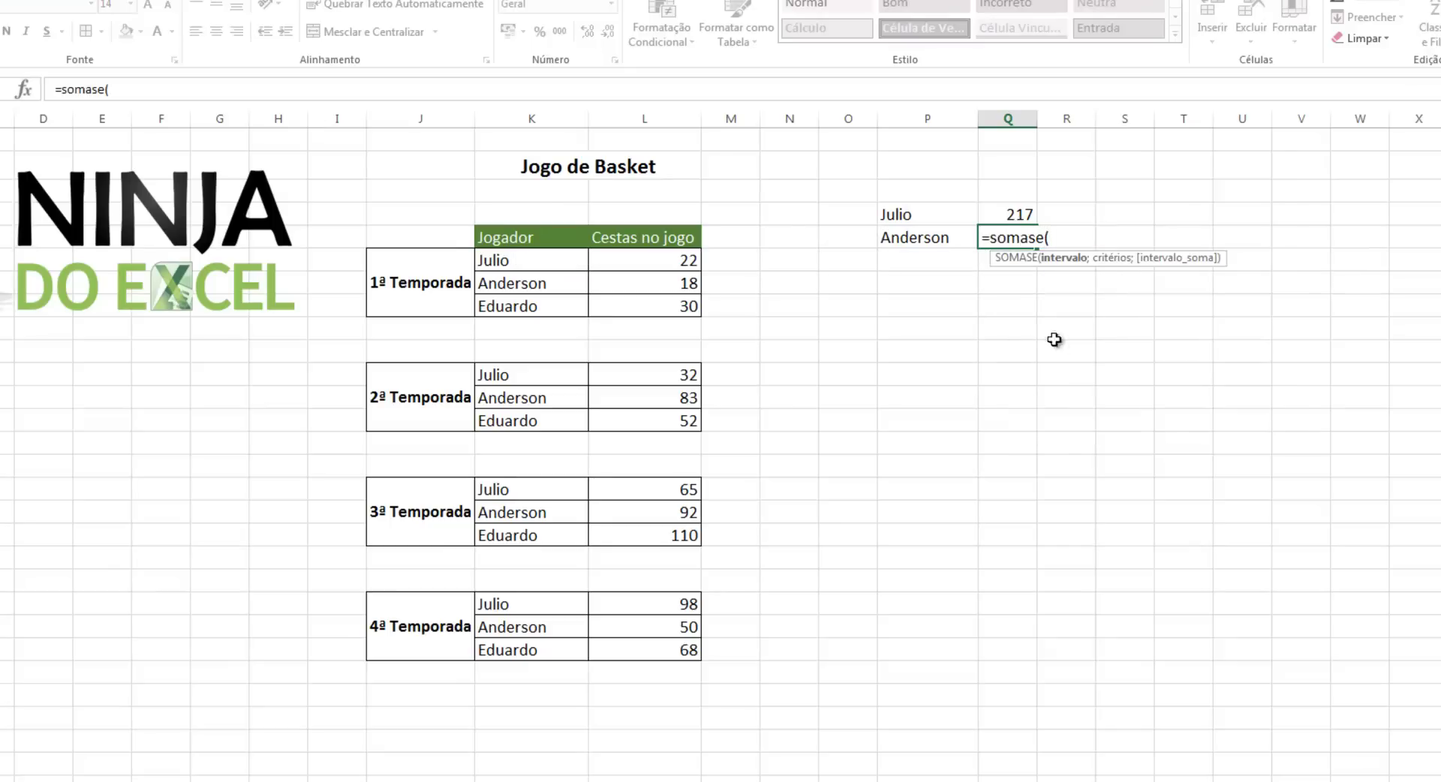
left_click_drag(571, 260, 546, 642)
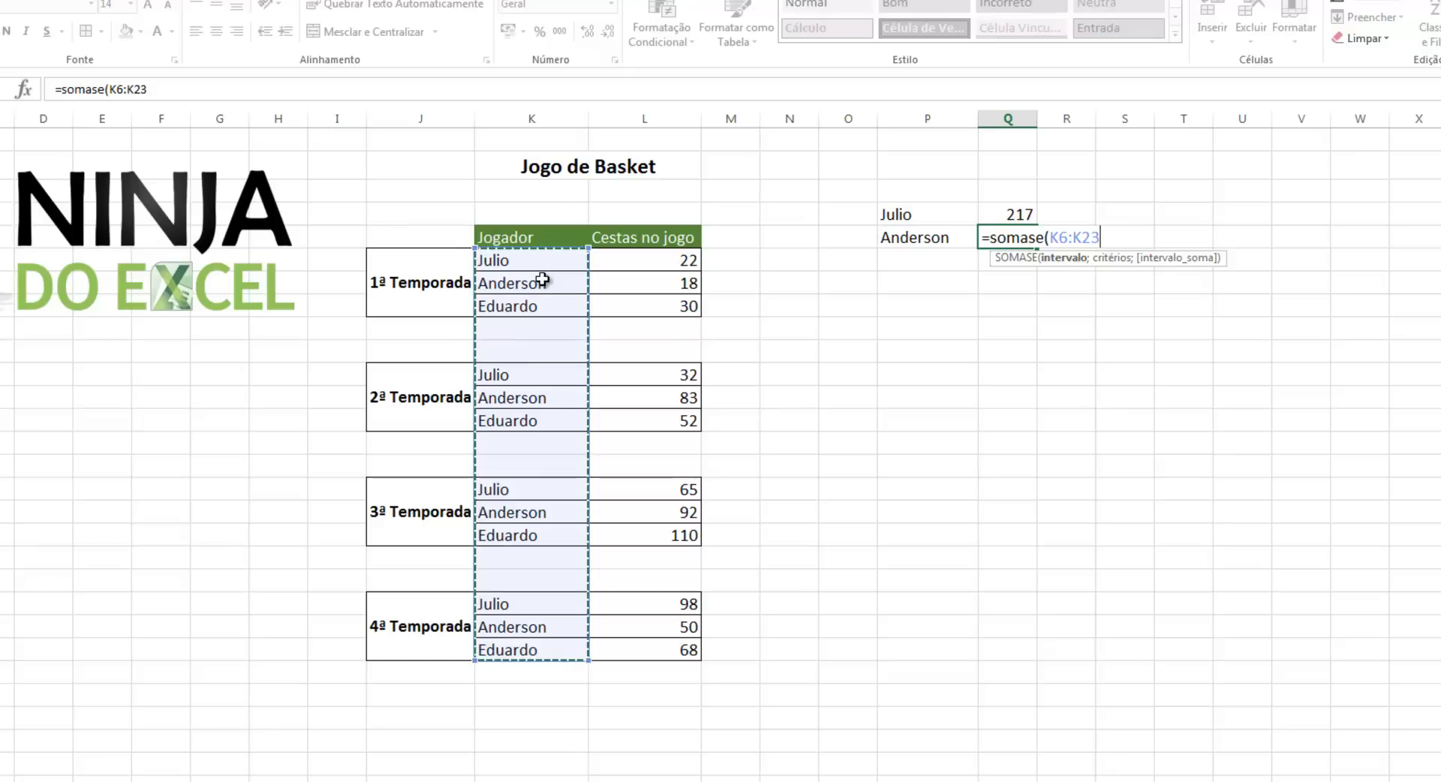
type(";")
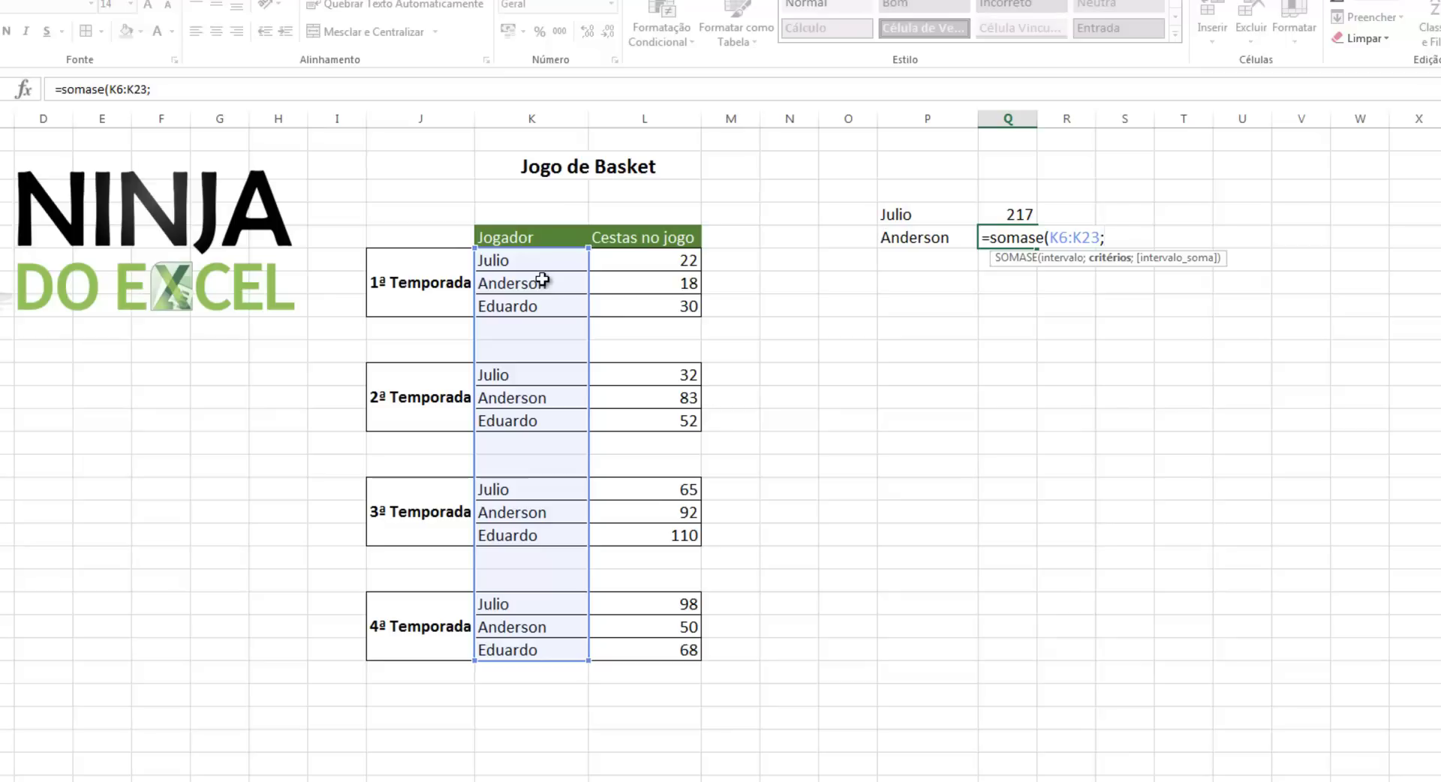
left_click(919, 237)
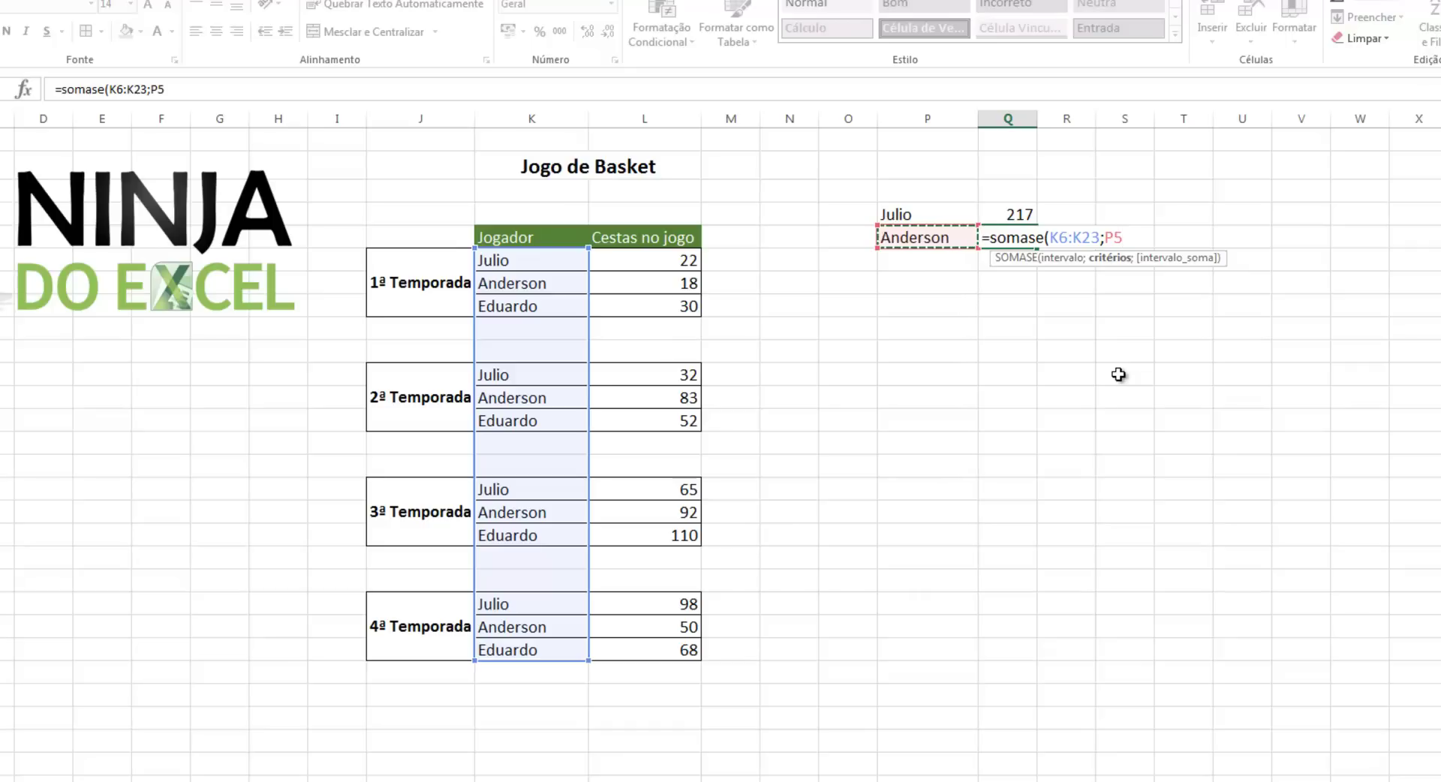
type(";")
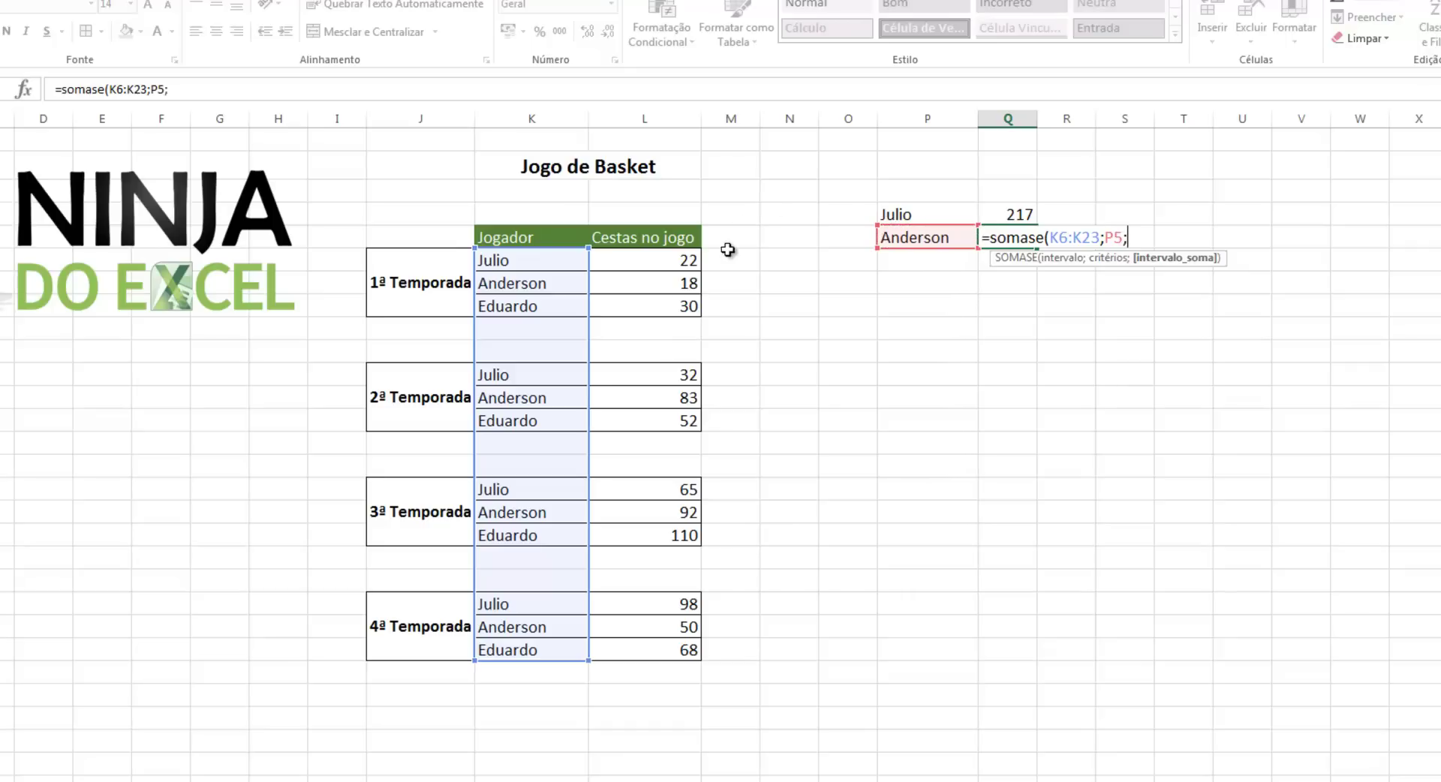
left_click_drag(684, 261, 669, 650)
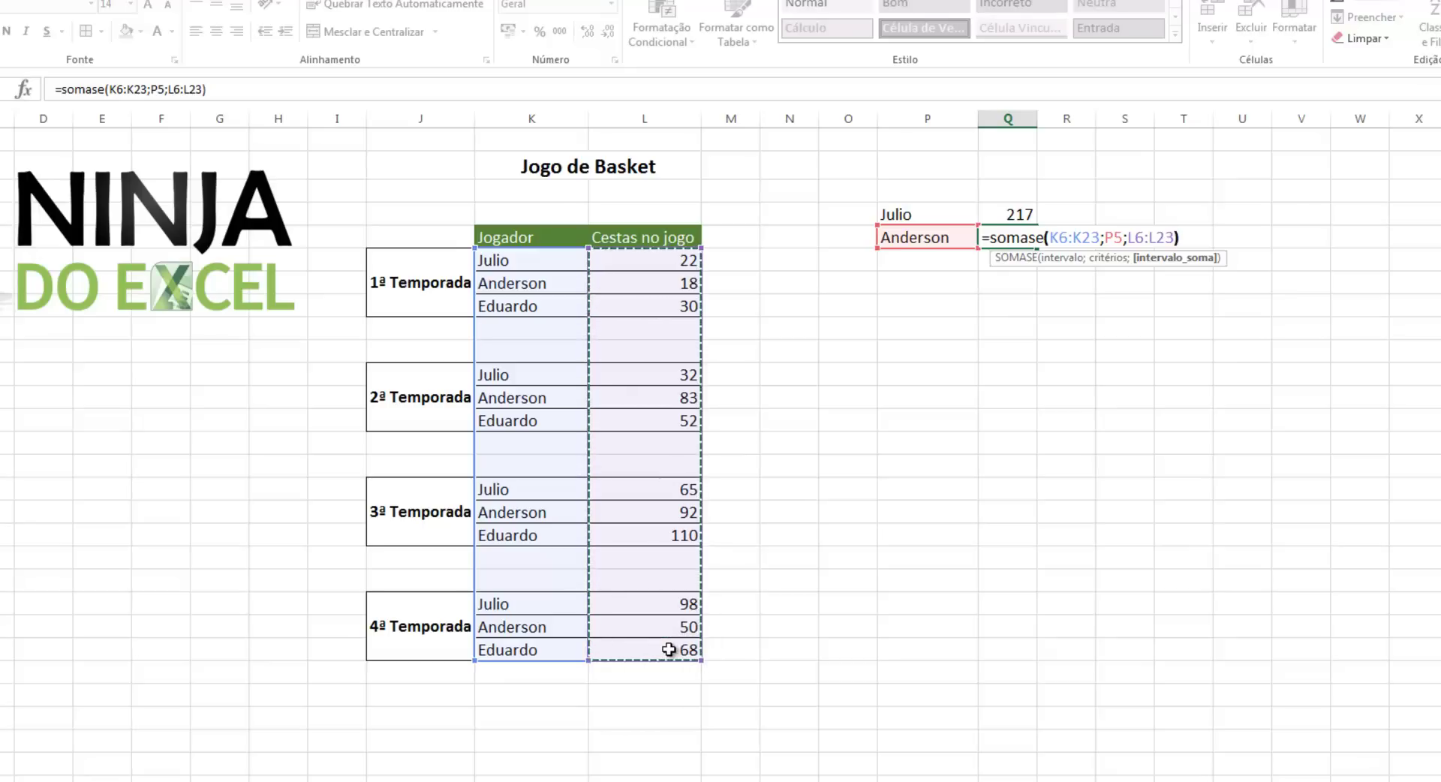
key("Return")
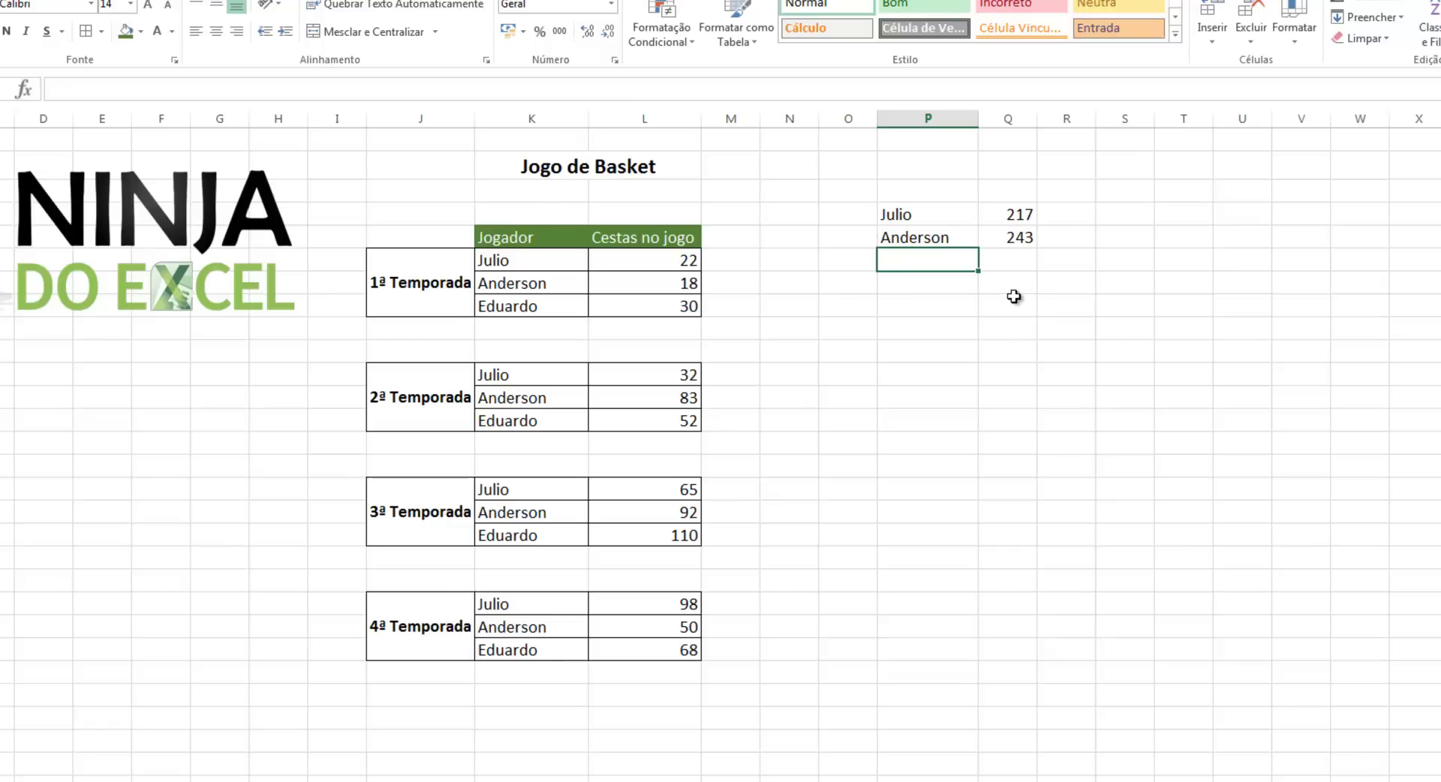
Step: Label 'Eduardo' and total his baskets with =somase(K6:K23;K8;L6:L23), giving 260
type("Eduardo")
key("Tab")
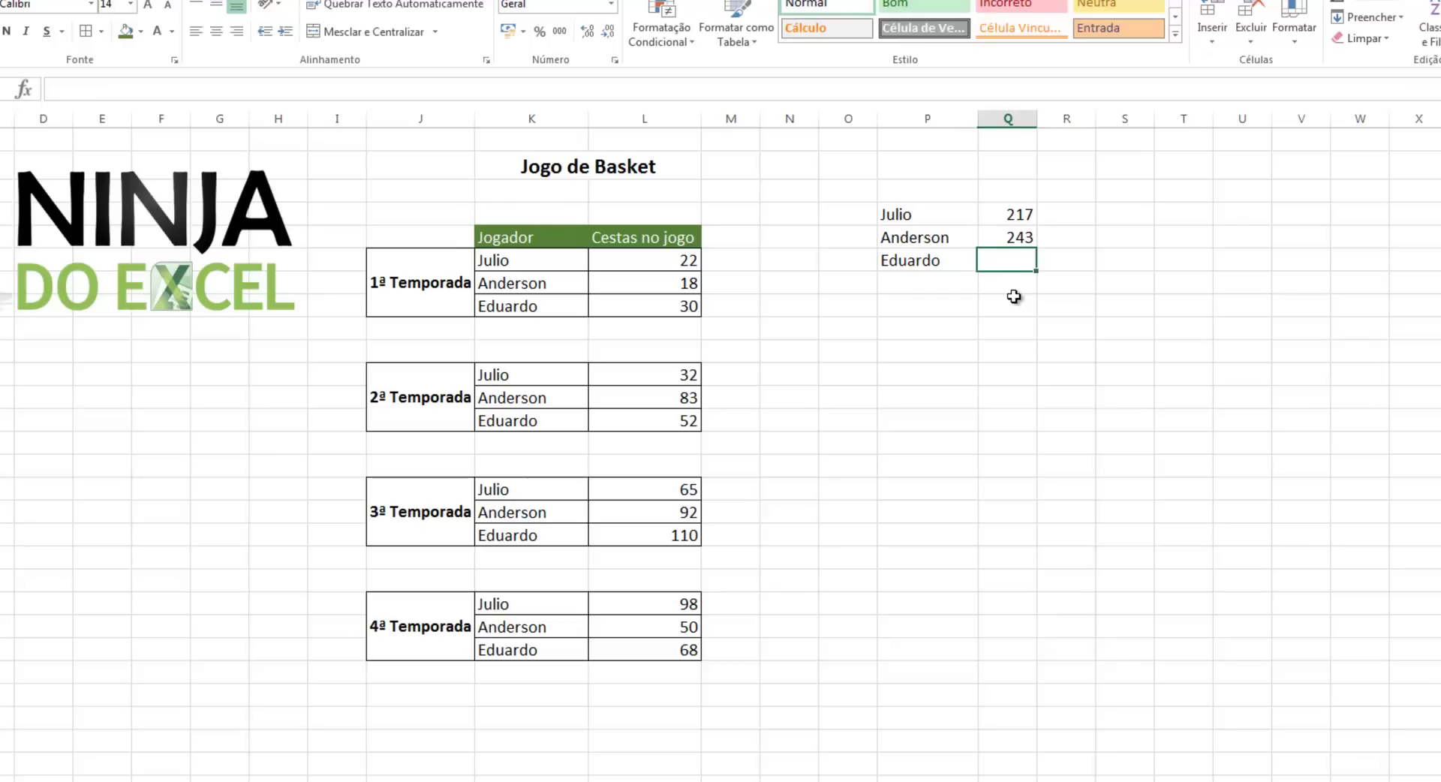
type("=somase")
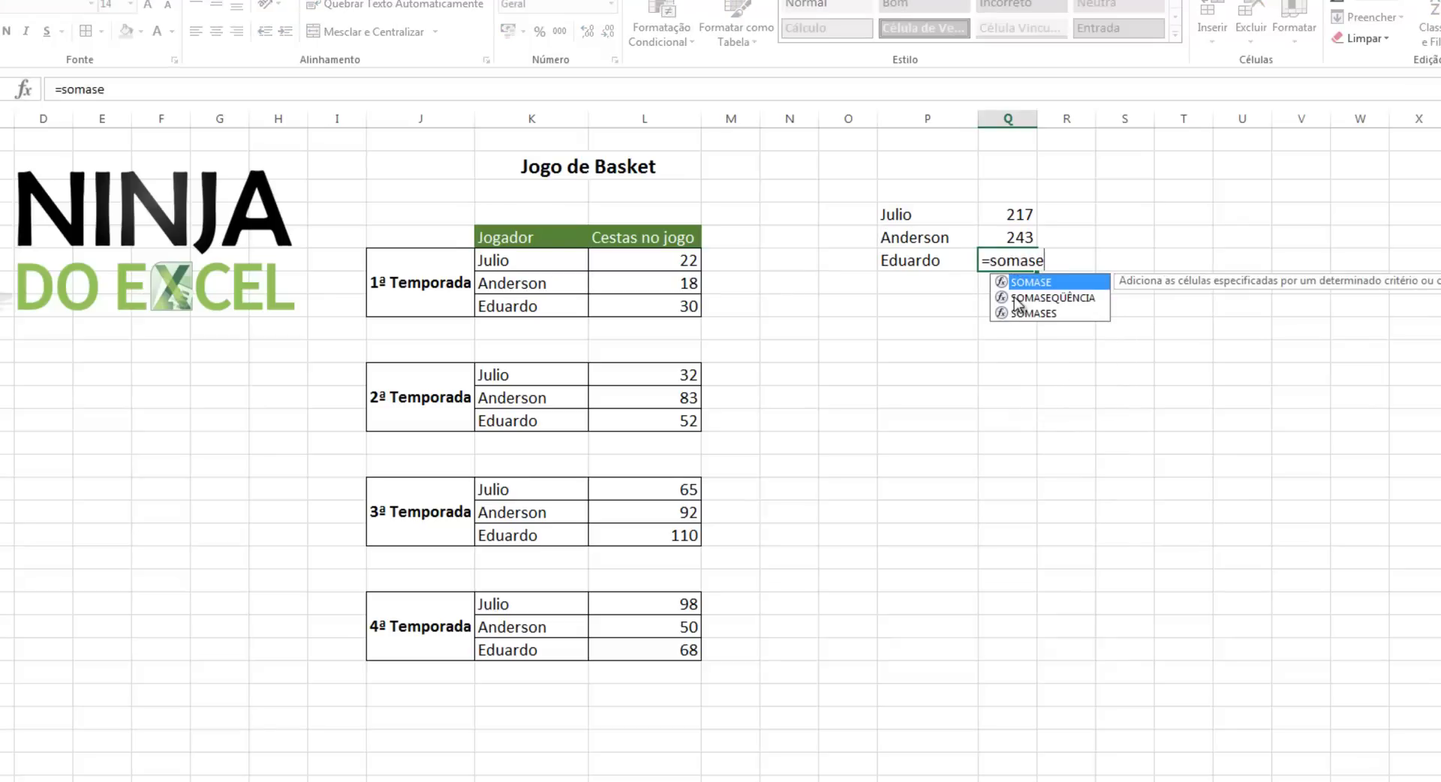
type("(")
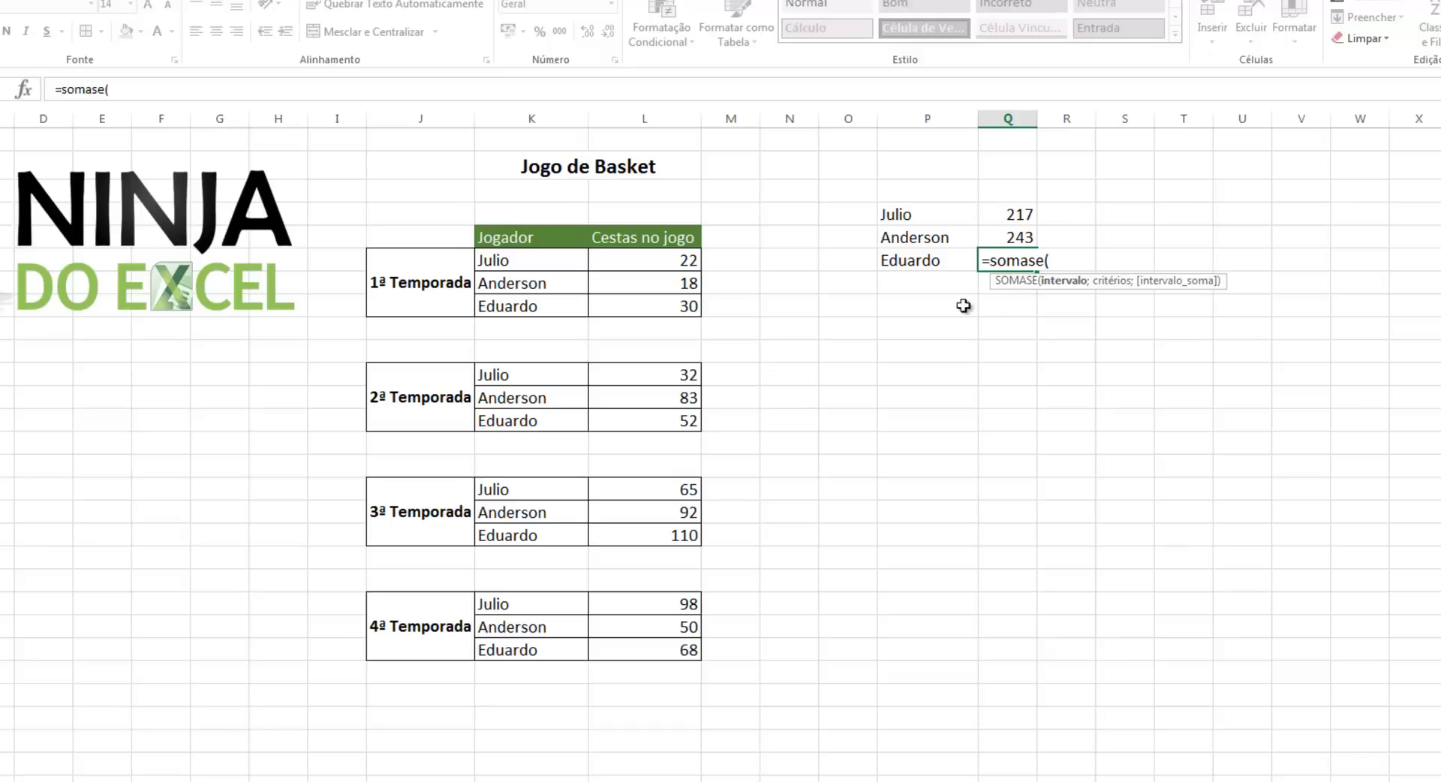
left_click_drag(578, 259, 565, 647)
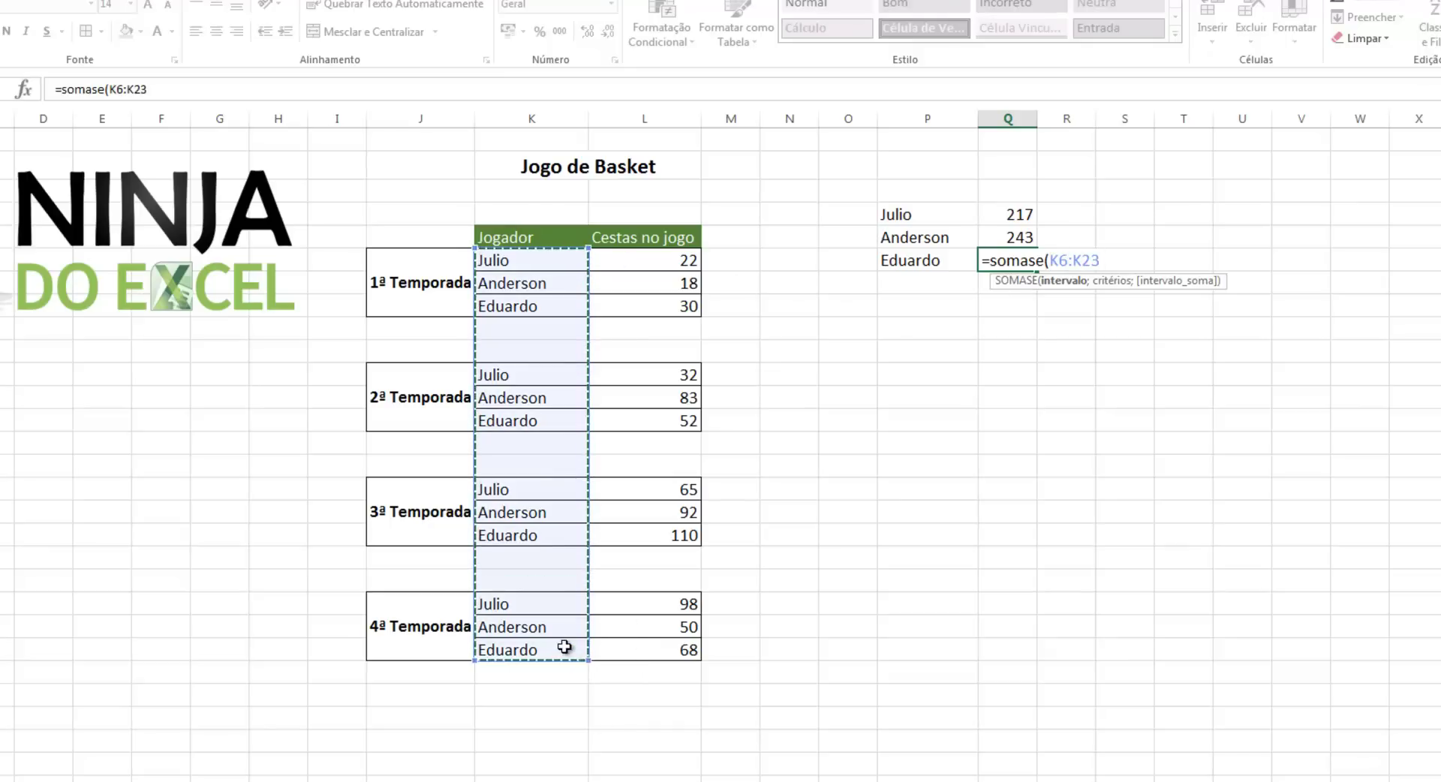
type(";")
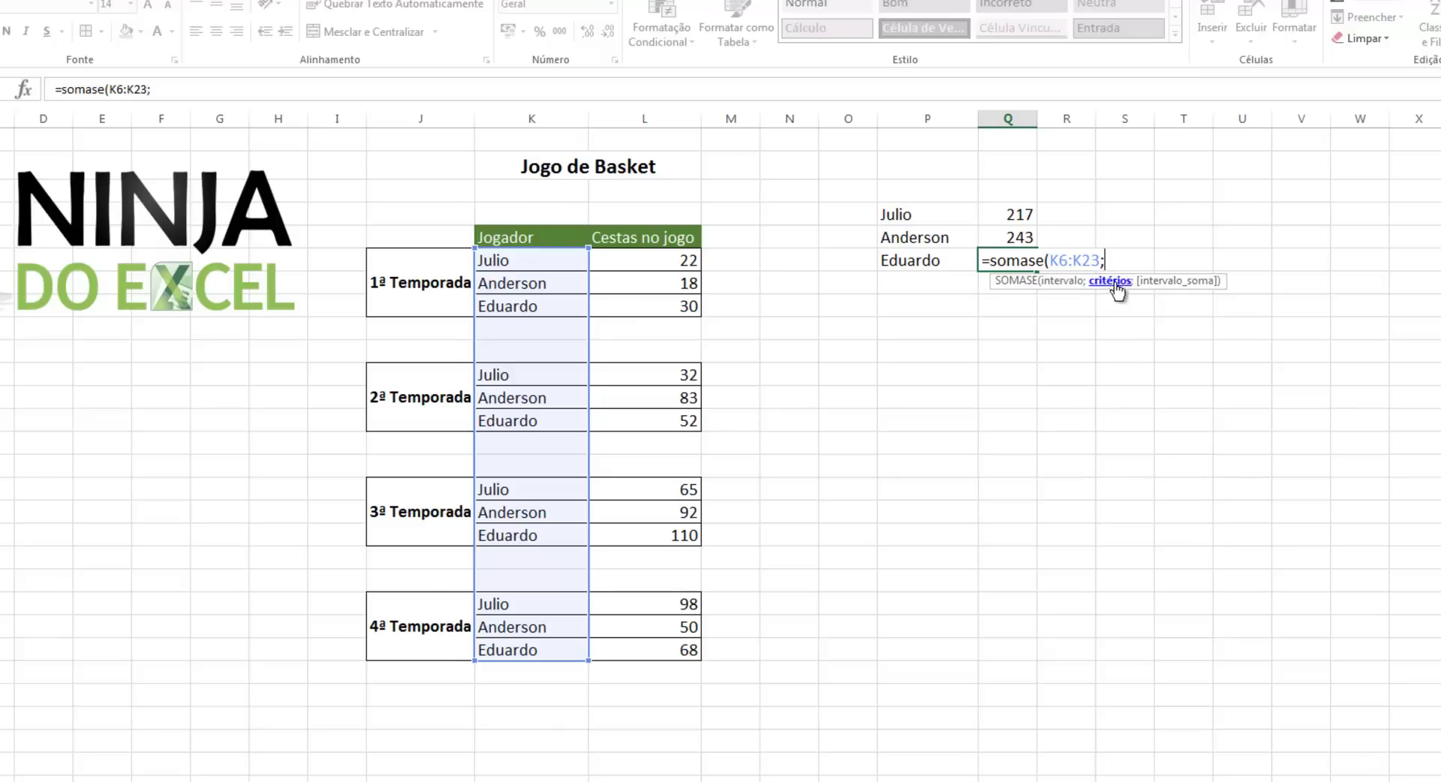
left_click(529, 310)
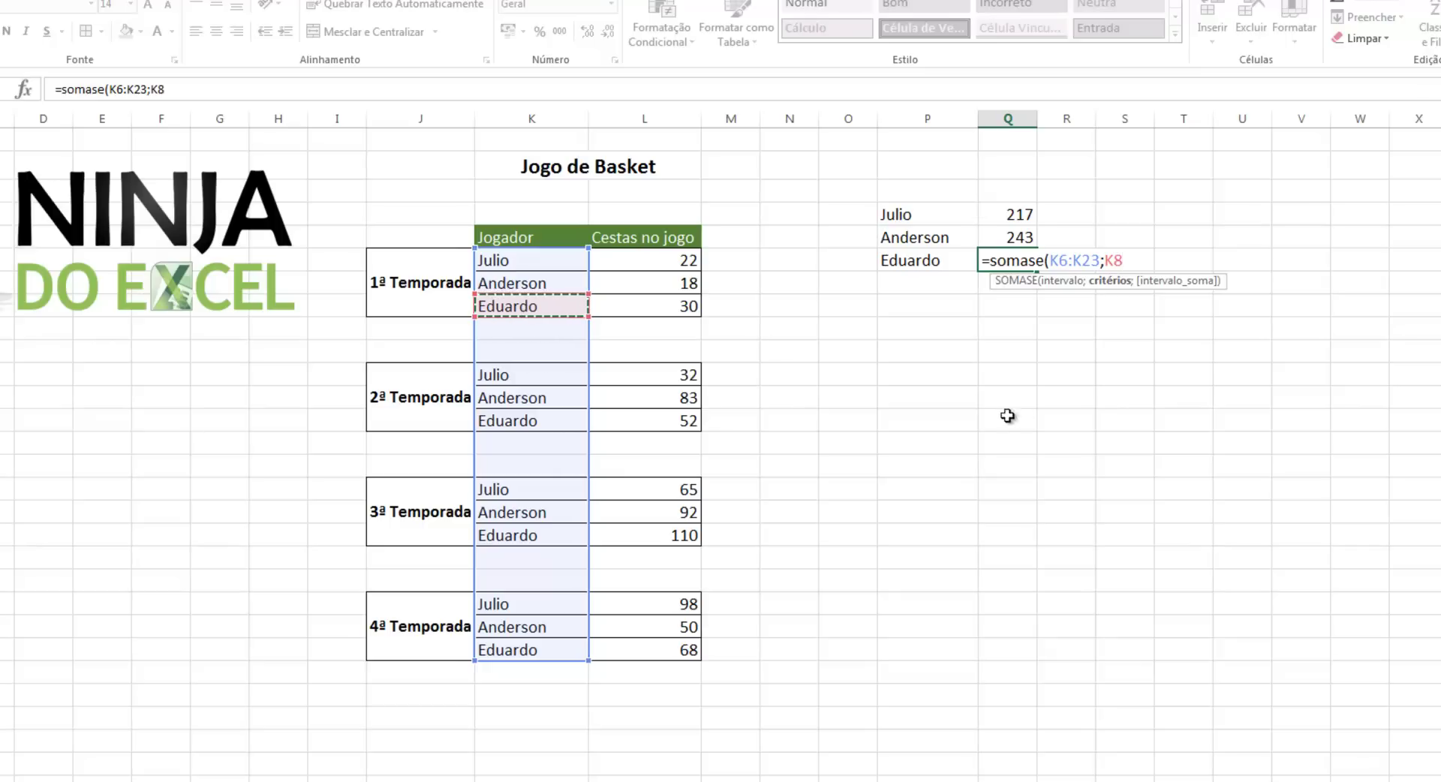
type(";")
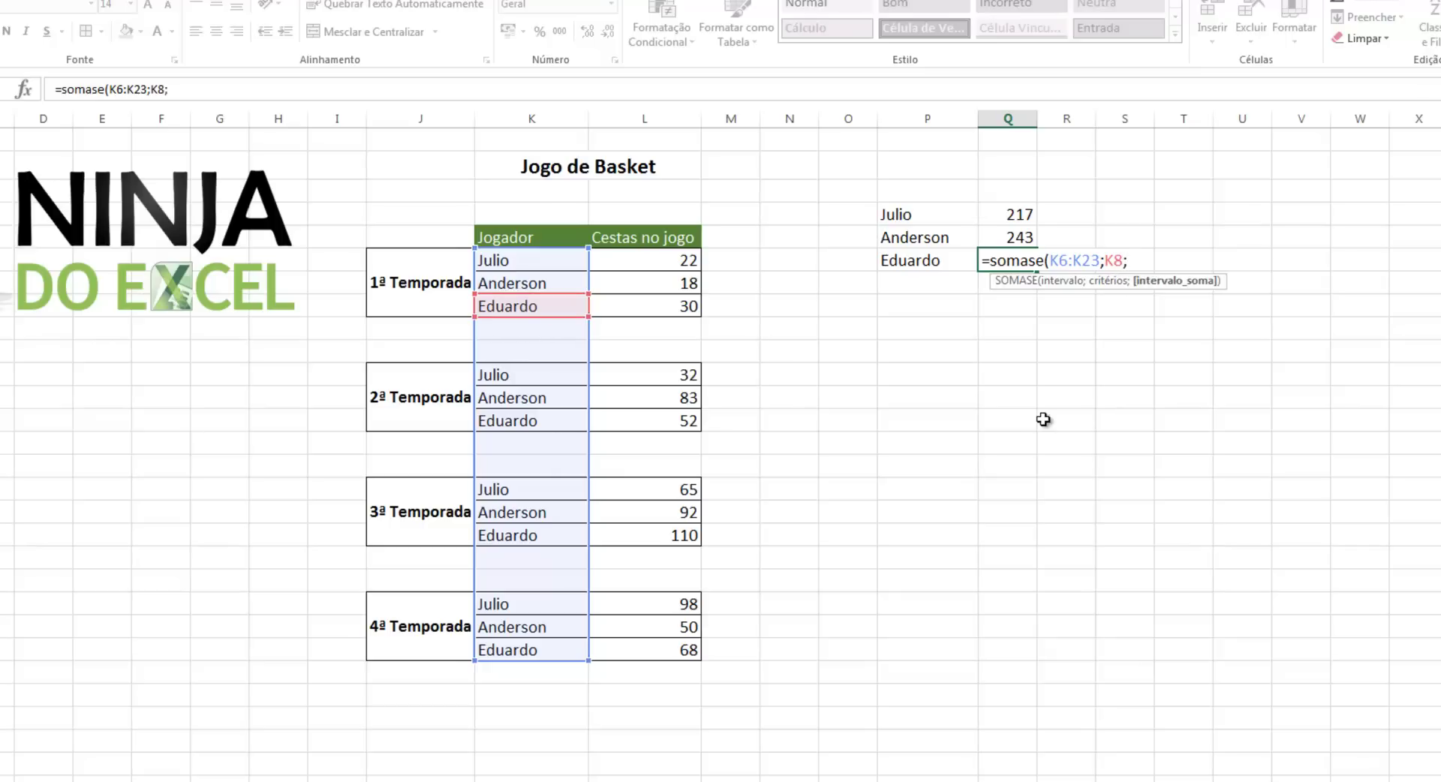
left_click_drag(661, 260, 653, 649)
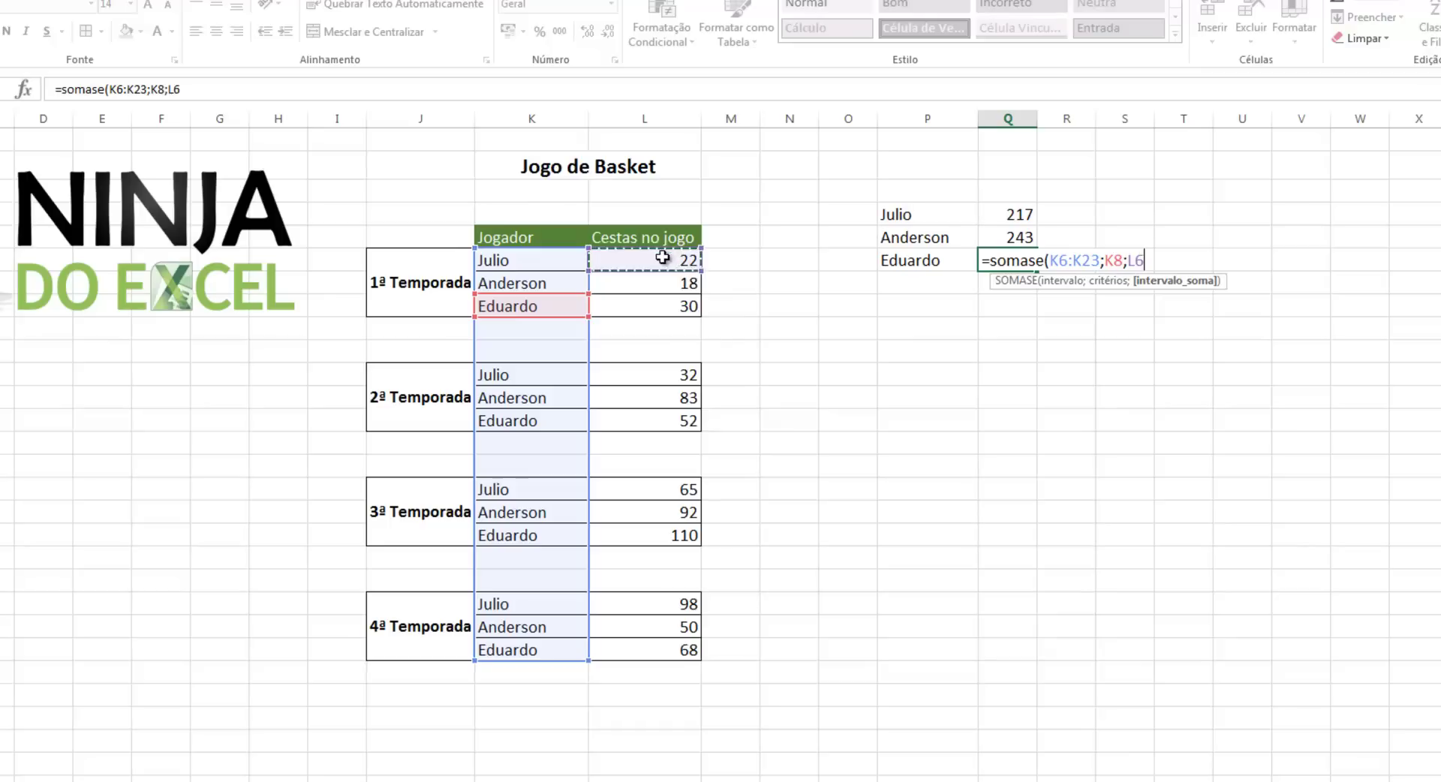
type(")")
key("ctrl+Return")
key("Return")
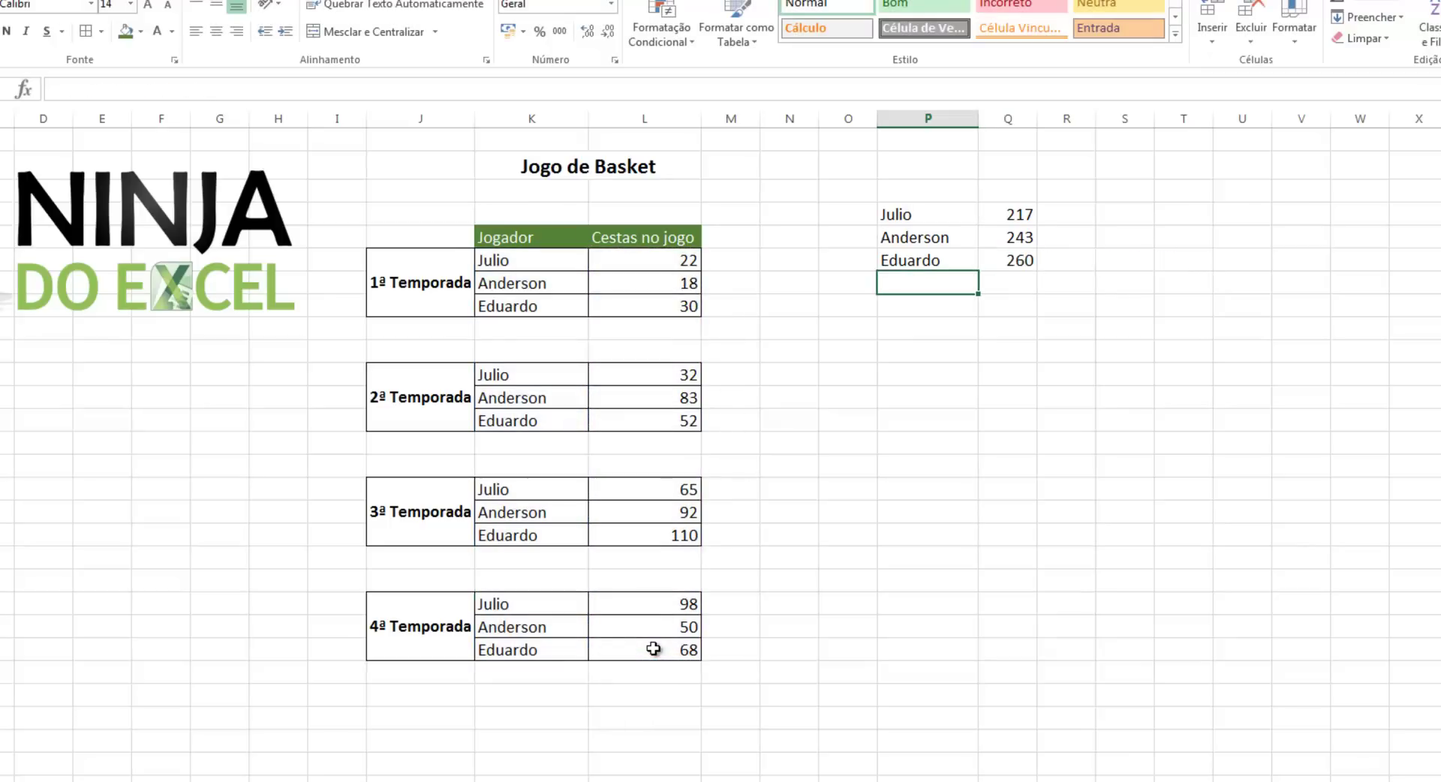